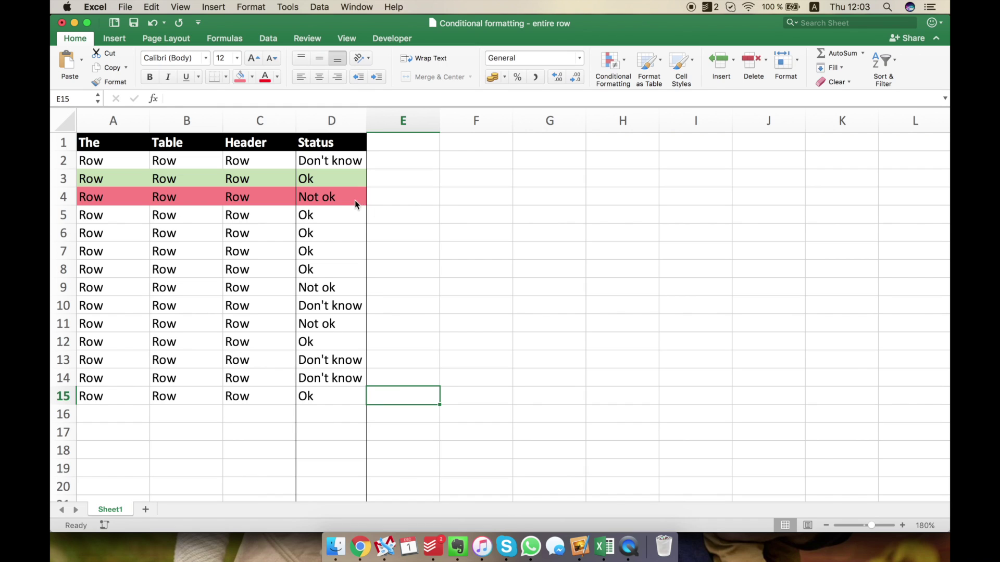
Review the Status values in column D (Ok, Not ok, Don't know).
{"action": "left_click", "coordinate": [347, 216]}
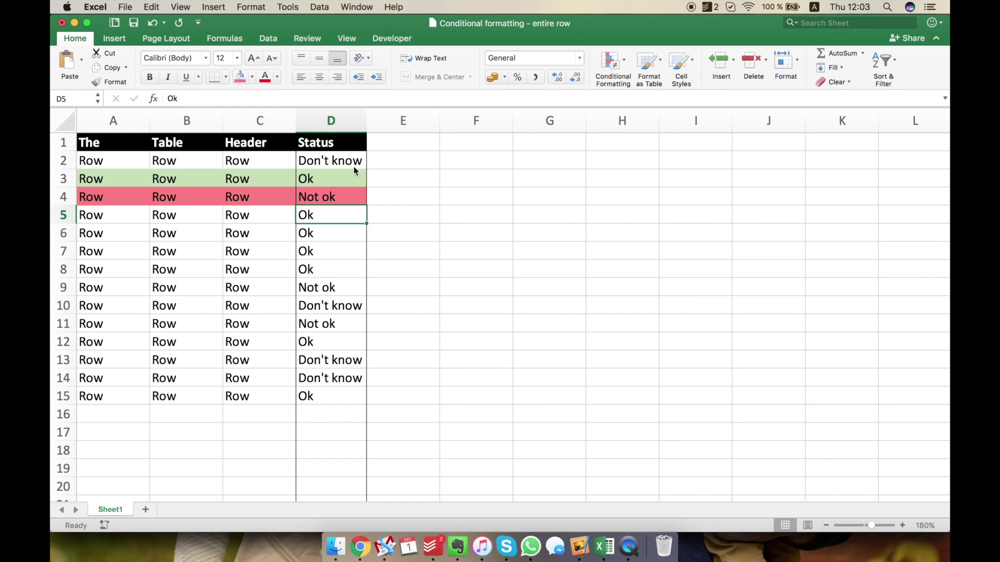
{"action": "left_click", "coordinate": [326, 182]}
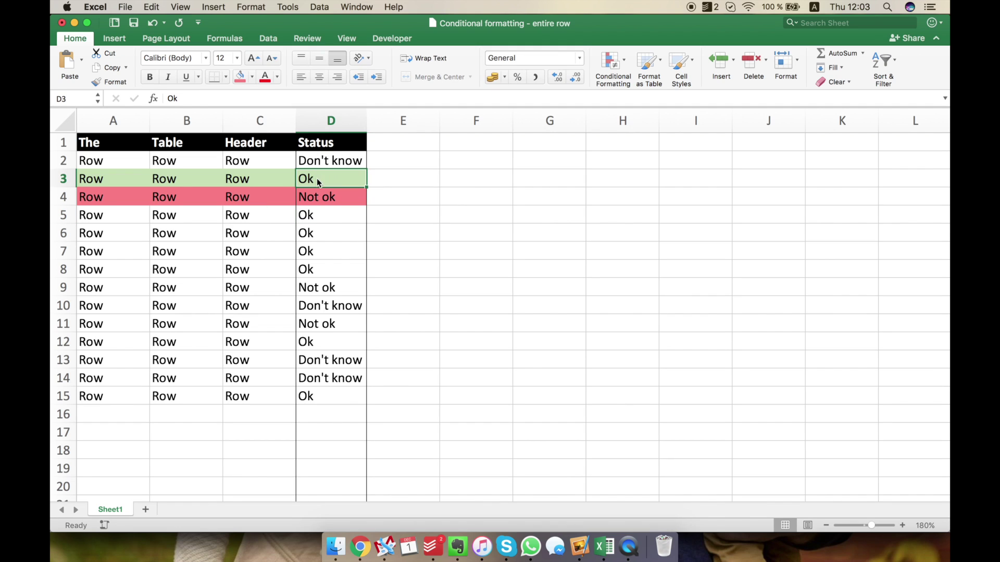
{"action": "left_click", "coordinate": [348, 202]}
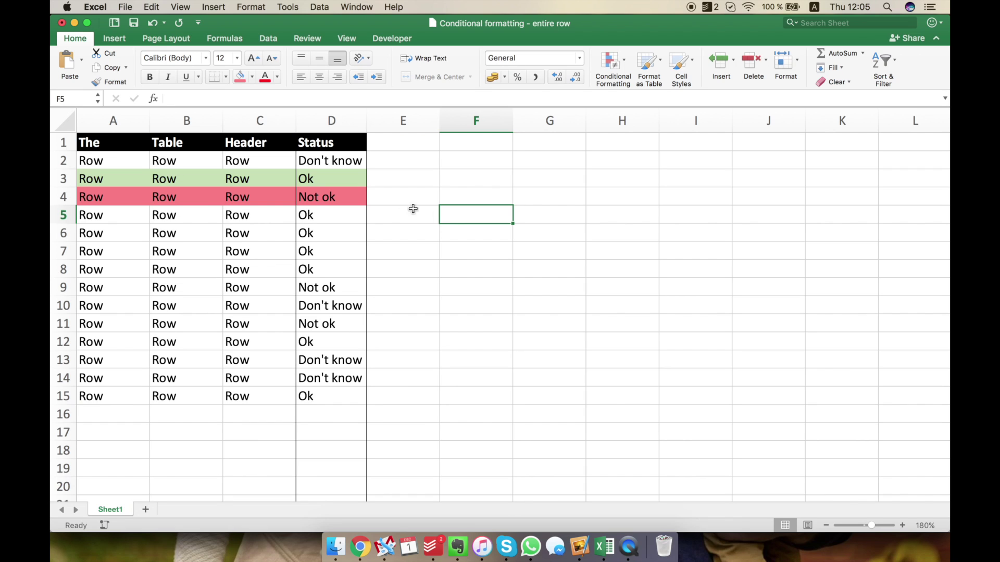
{"action": "left_click", "coordinate": [306, 144]}
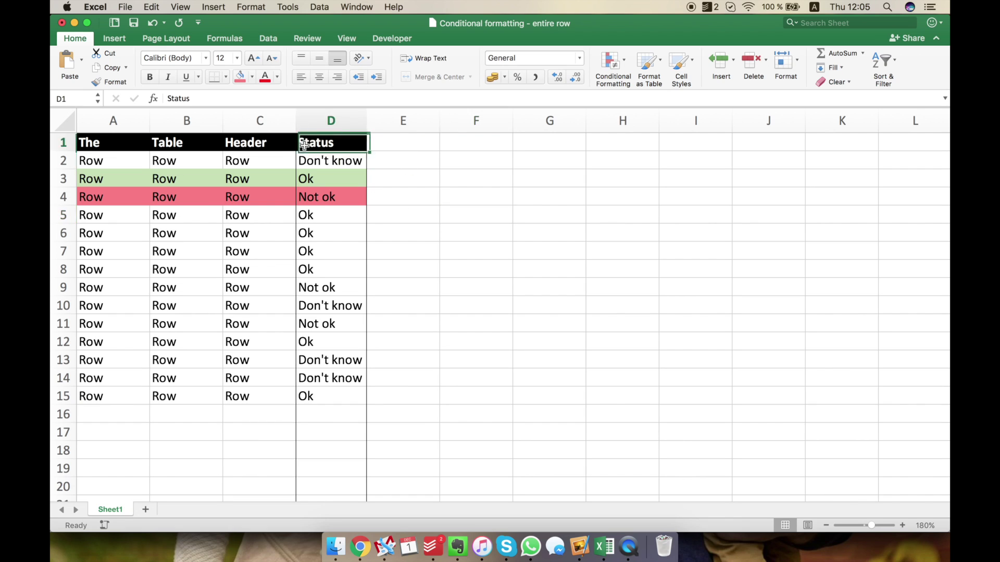
{"action": "left_click", "coordinate": [335, 124]}
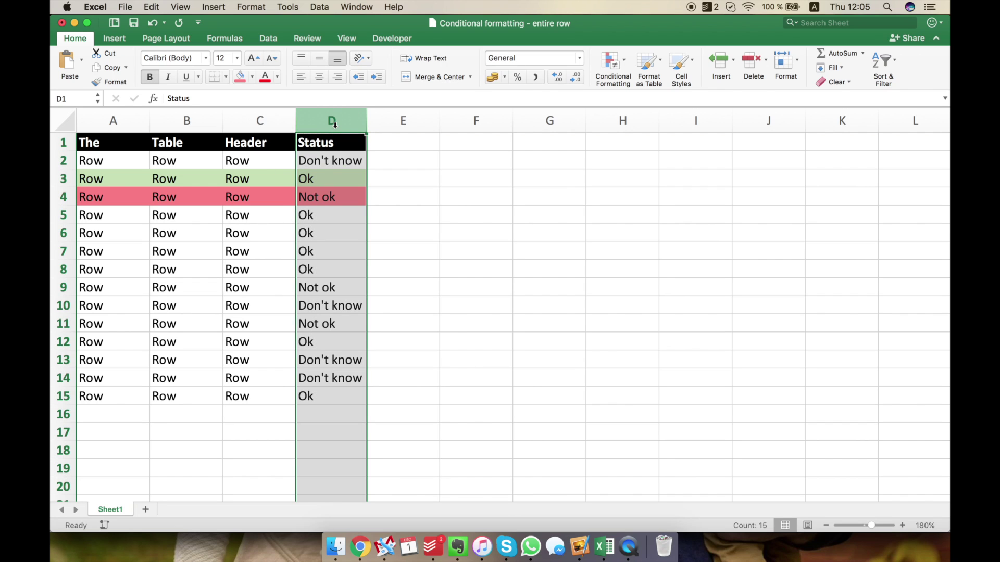
{"action": "left_click", "coordinate": [335, 223]}
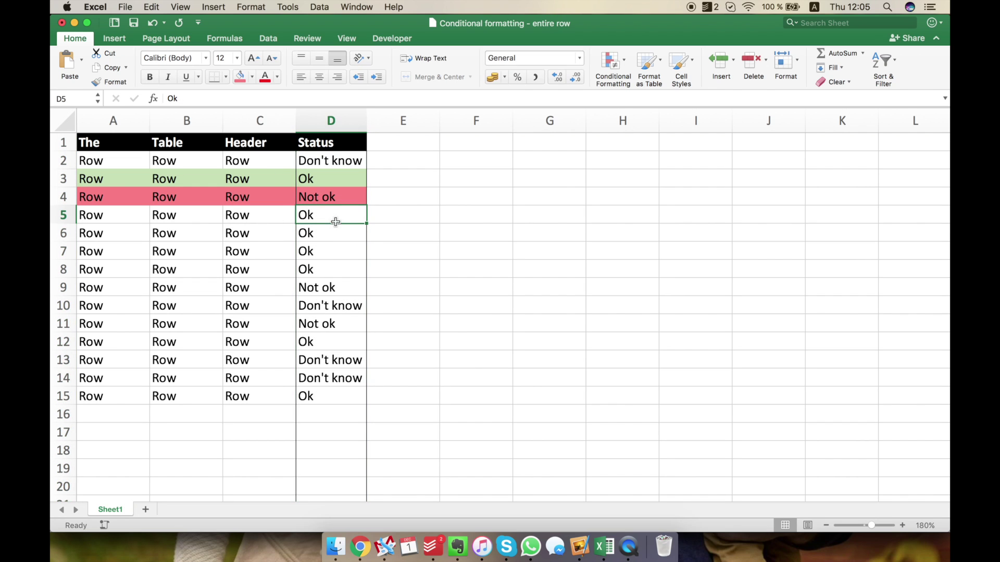
{"action": "left_click", "coordinate": [329, 251]}
{"action": "left_click", "coordinate": [328, 276]}
{"action": "left_click", "coordinate": [326, 307]}
{"action": "left_click", "coordinate": [331, 266]}
{"action": "left_click", "coordinate": [337, 197]}
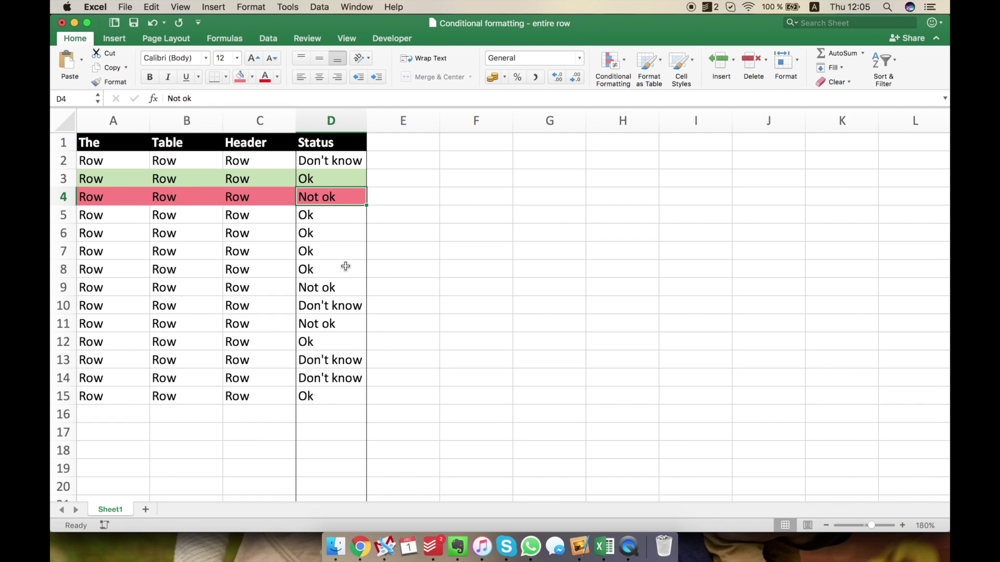
Select row 5's cells A5:C5 and D5, then settle on cell A2 as the rule's target.
{"action": "left_click", "coordinate": [138, 221]}
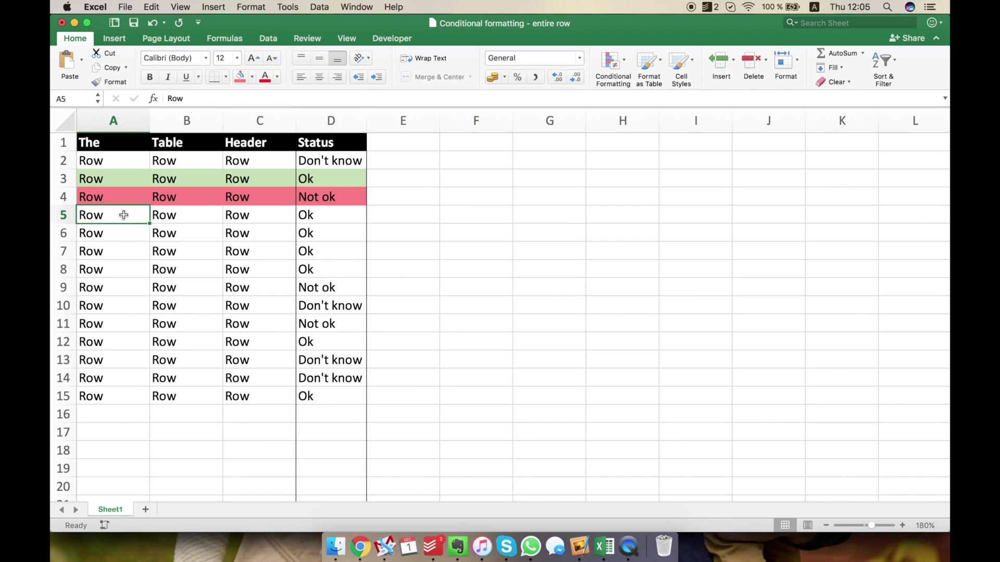
{"action": "mouse_move", "coordinate": [116, 221]}
{"action": "left_mouse_down"}
{"action": "mouse_move", "coordinate": [208, 230]}
{"action": "mouse_move", "coordinate": [257, 223]}
{"action": "mouse_move", "coordinate": [252, 217]}
{"action": "left_mouse_up"}
{"action": "left_click", "coordinate": [309, 214]}
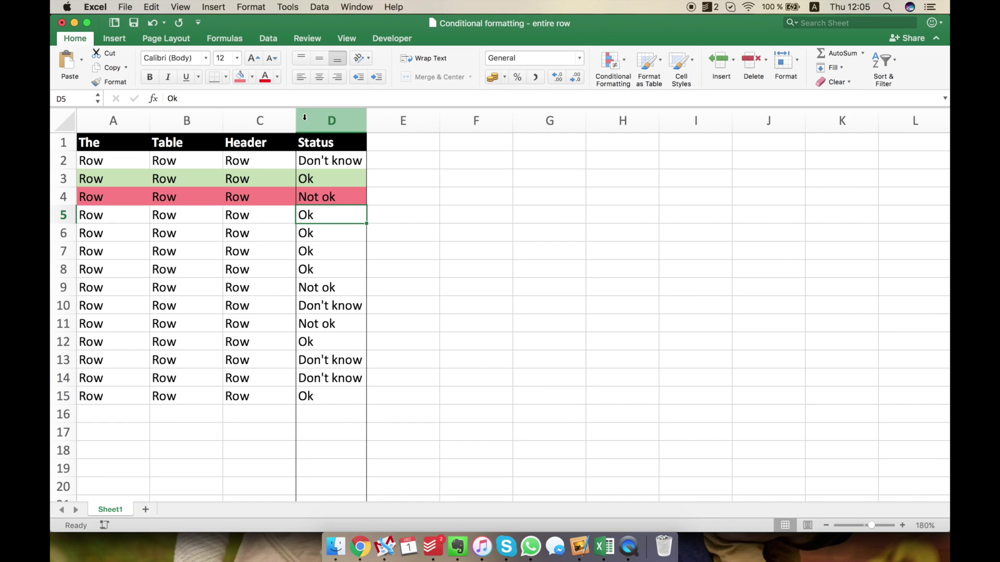
{"action": "left_click", "coordinate": [128, 161]}
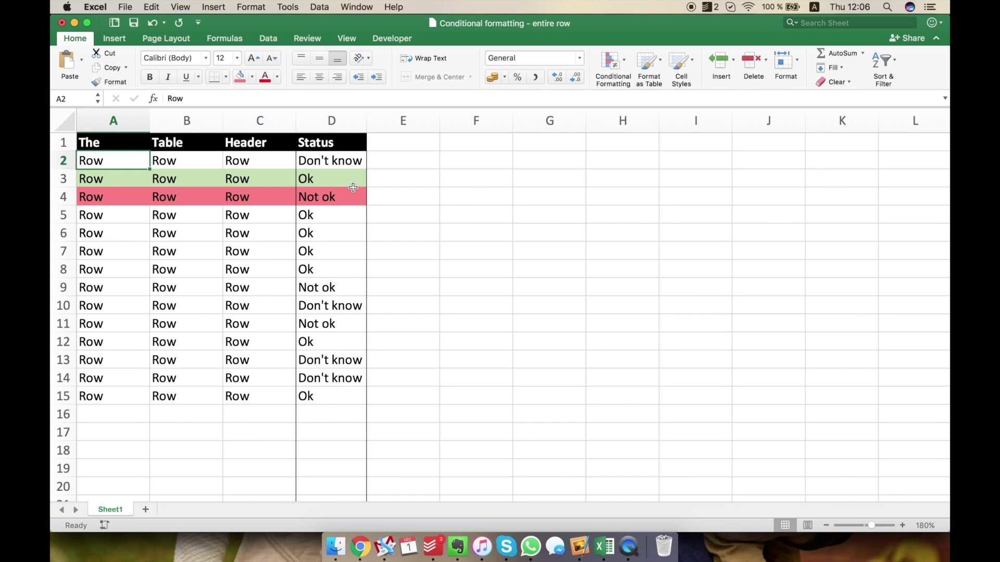
Create a Classic-style new rule of type 'Use a formula to determine which cells to format'.
{"action": "left_click", "coordinate": [614, 63]}
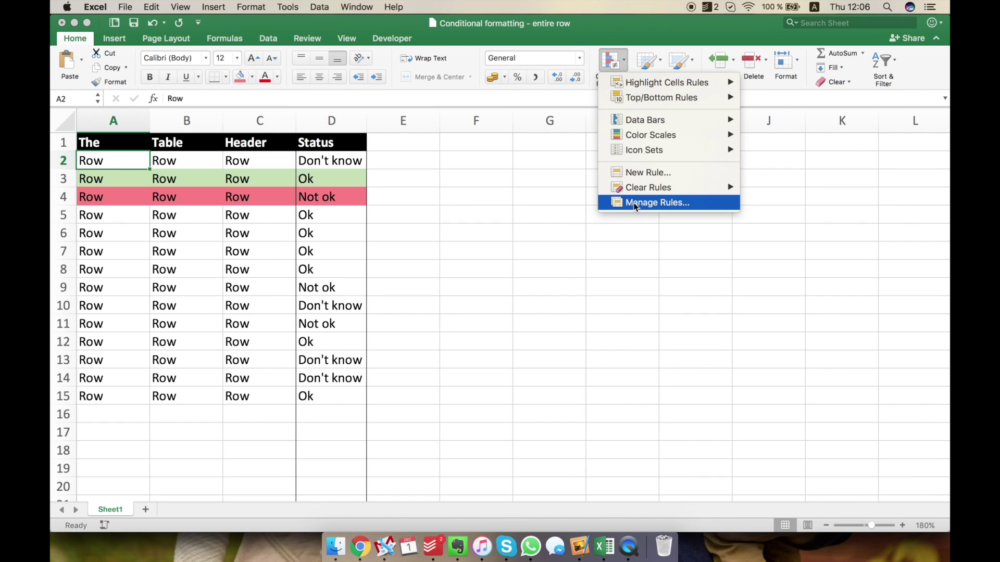
{"action": "left_click", "coordinate": [650, 172]}
{"action": "left_click", "coordinate": [495, 136]}
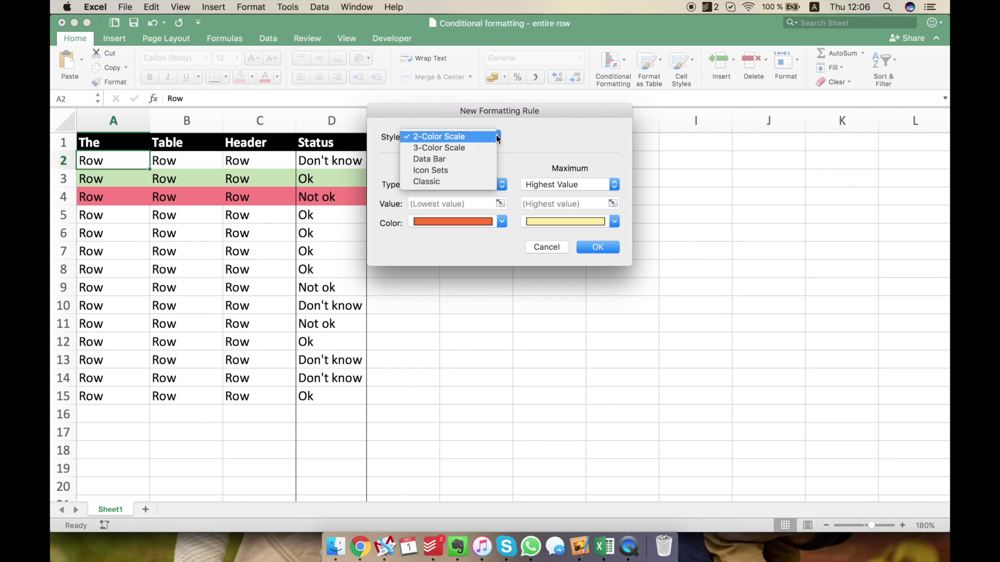
{"action": "left_click", "coordinate": [477, 181]}
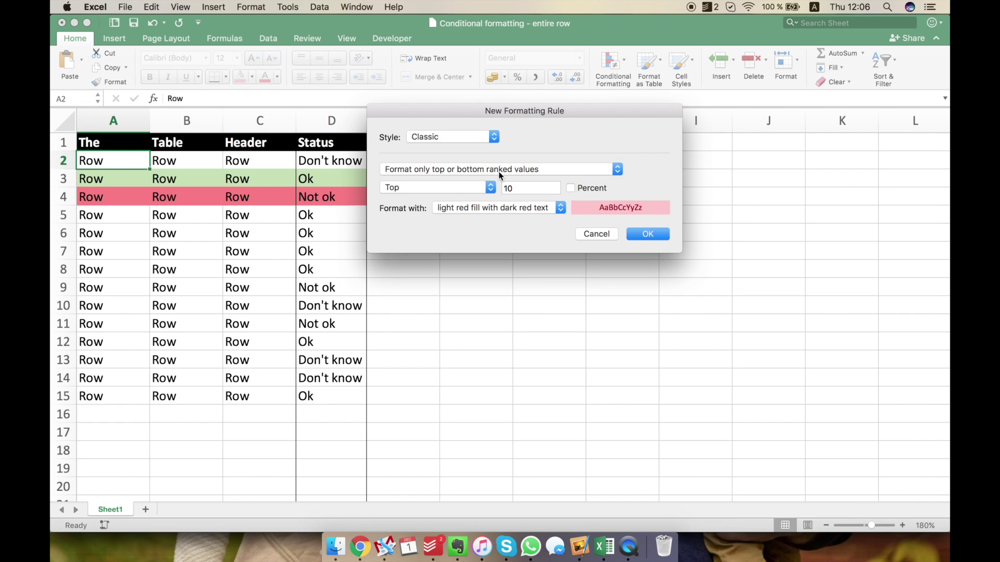
{"action": "left_click", "coordinate": [499, 170]}
{"action": "left_click", "coordinate": [489, 205]}
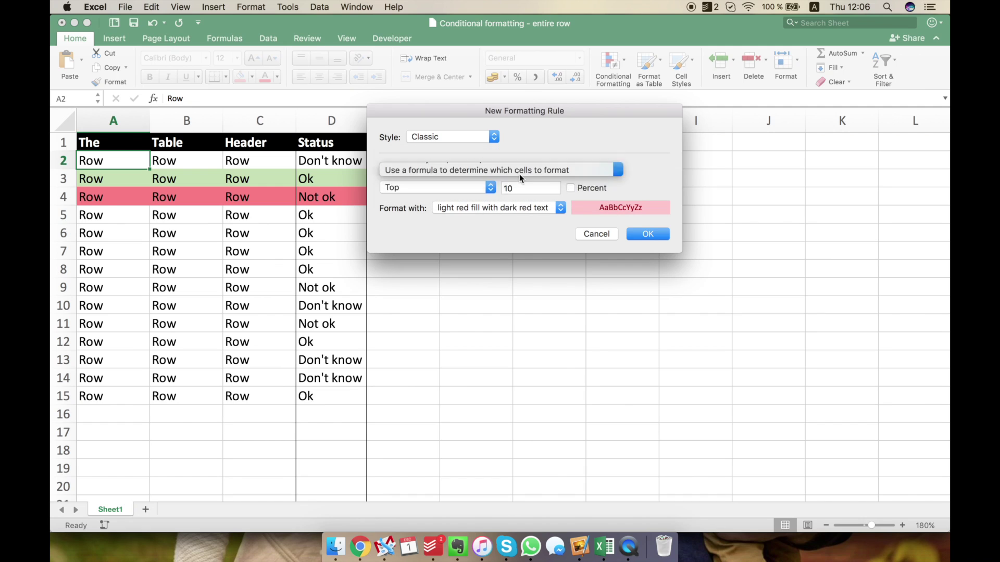
{"action": "left_click_drag", "start_coordinate": [563, 111], "coordinate": [626, 124]}
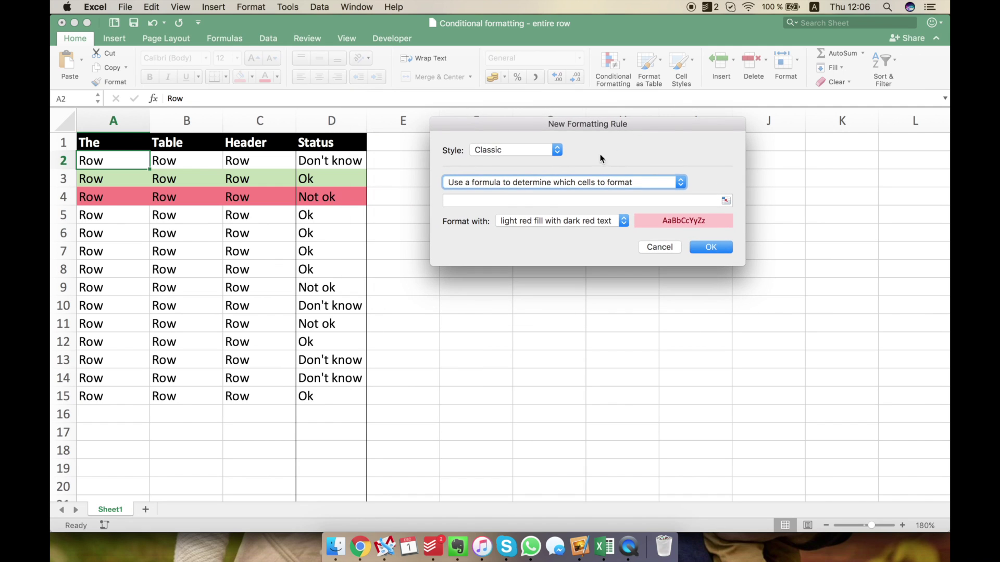
{"action": "left_click", "coordinate": [520, 201]}
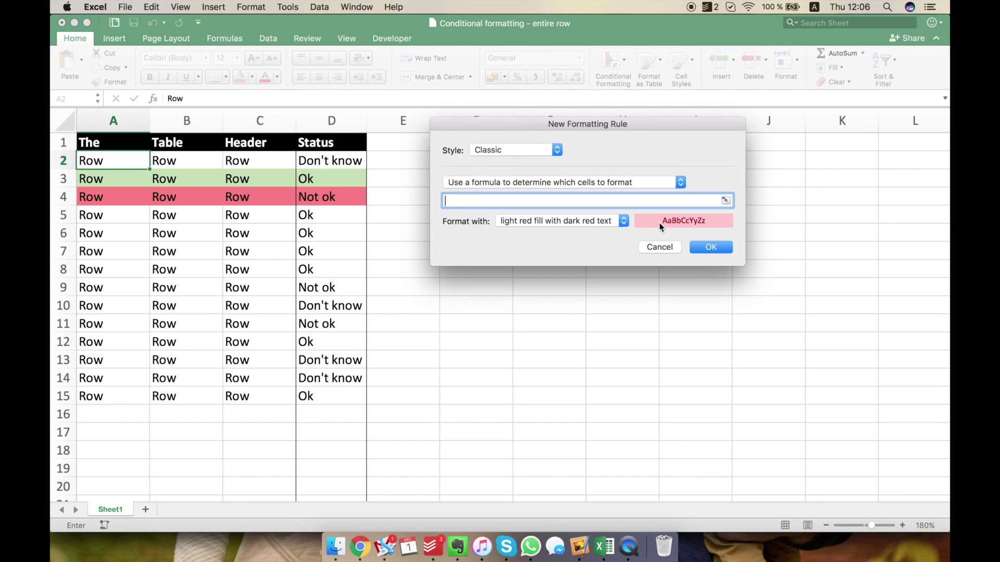
Enter =$D$2="Ok" in the rule's formula box and bring up the preset format list.
{"action": "type", "text": "="}
{"action": "left_click", "coordinate": [348, 162]}
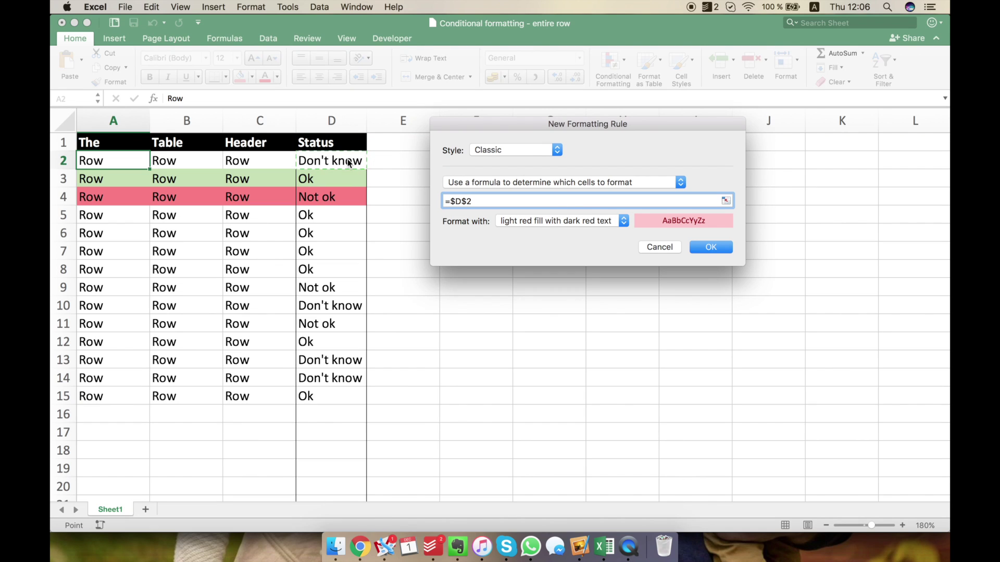
{"action": "type", "text": "=\"Ok"}
{"action": "left_click", "coordinate": [588, 218]}
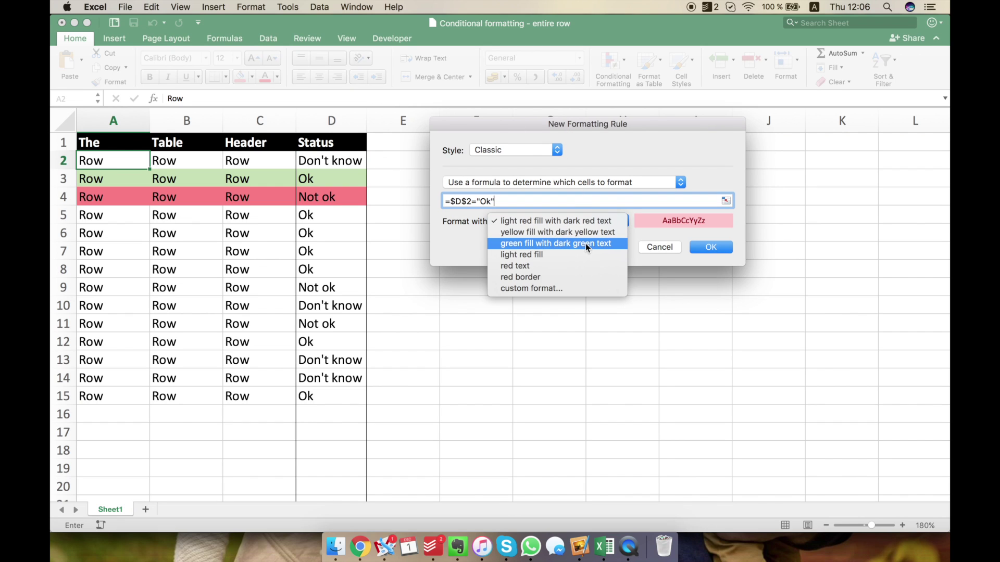
Choose green fill with dark green text, change the formula to =$D2="Ok", and apply the rule.
{"action": "left_click", "coordinate": [586, 243]}
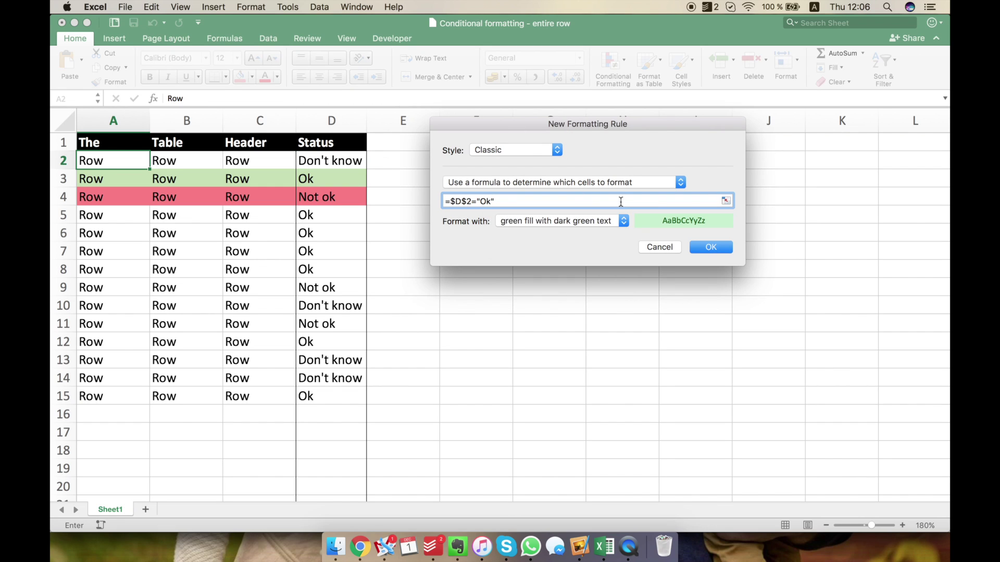
{"action": "type", "text": "\""}
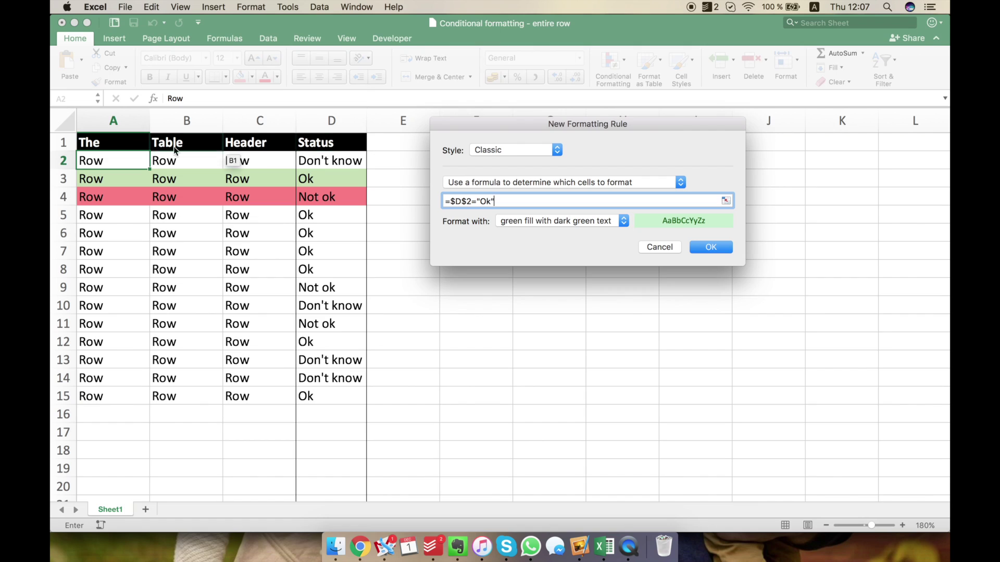
{"action": "left_click", "coordinate": [467, 201]}
{"action": "key", "text": "BackSpace"}
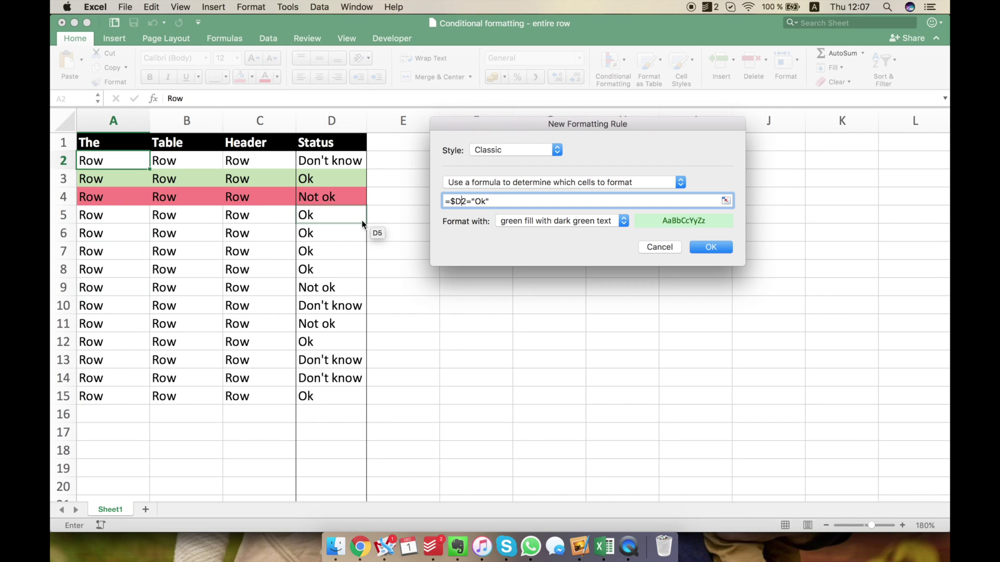
{"action": "left_click", "coordinate": [724, 247]}
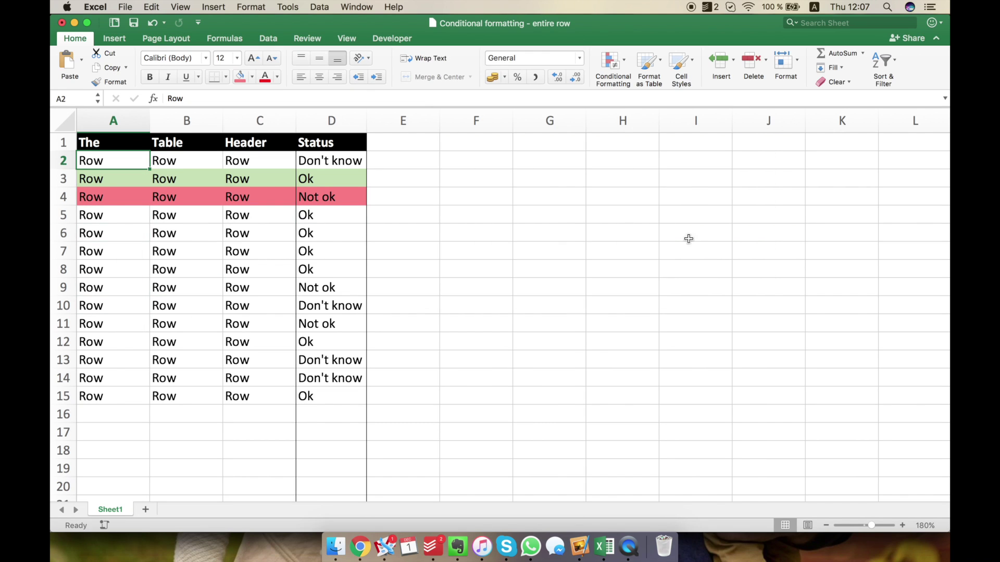
Enter Ok in D2 and check that cell A2 turns green.
{"action": "left_click", "coordinate": [358, 161]}
{"action": "type", "text": "Ok"}
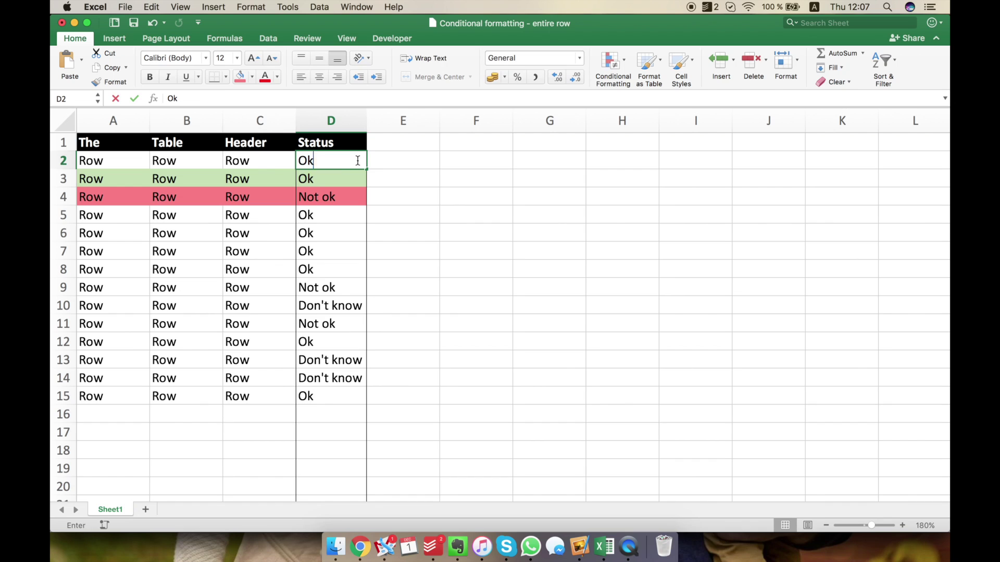
{"action": "key", "text": "Return"}
{"action": "left_click", "coordinate": [114, 160]}
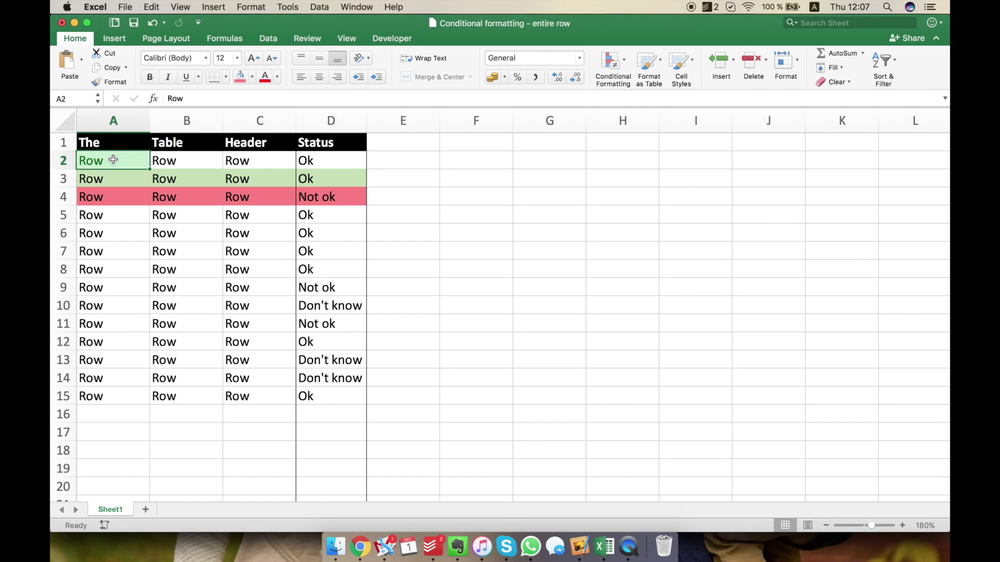
Clear D2 and re-enter Ok to confirm A2's green shading follows the status.
{"action": "left_click", "coordinate": [324, 161]}
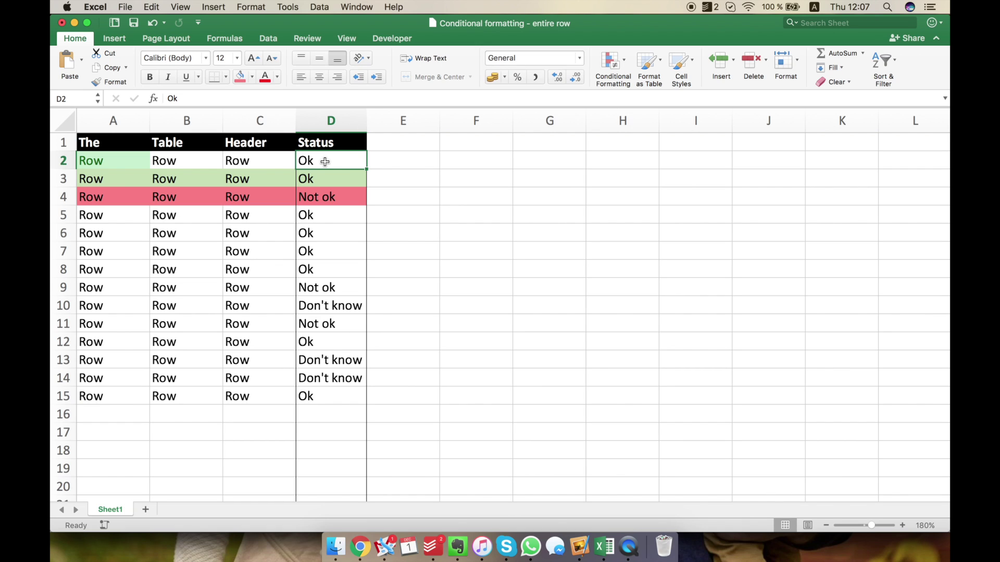
{"action": "key", "text": "Delete"}
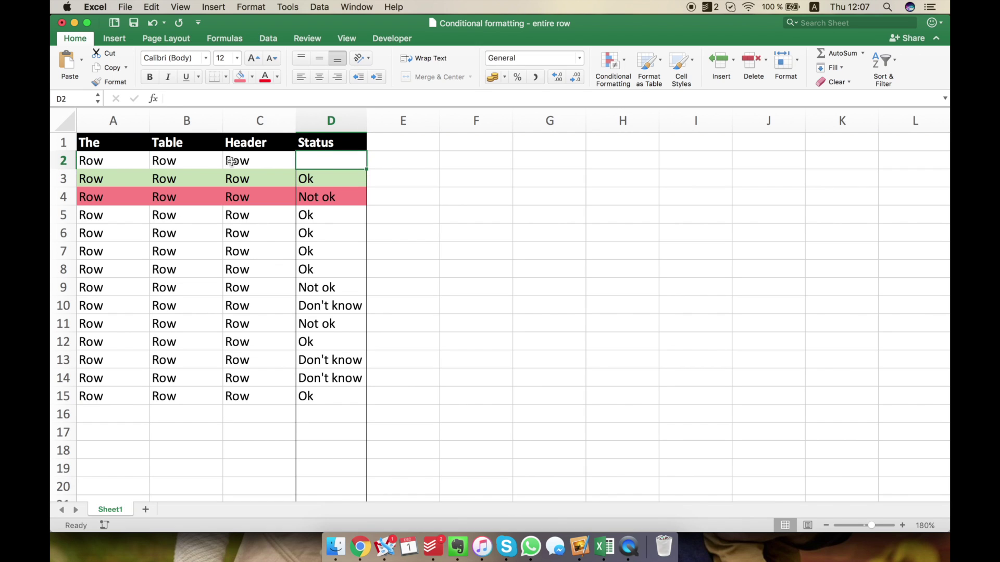
{"action": "left_click", "coordinate": [125, 166]}
{"action": "left_click", "coordinate": [322, 155]}
{"action": "type", "text": "Ok"}
{"action": "key", "text": "Return"}
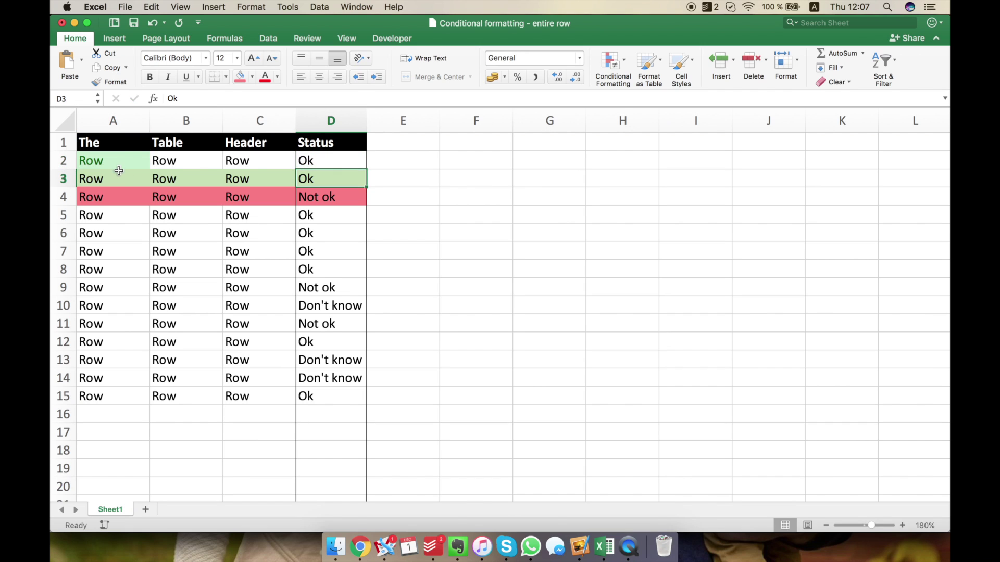
{"action": "left_click", "coordinate": [118, 164]}
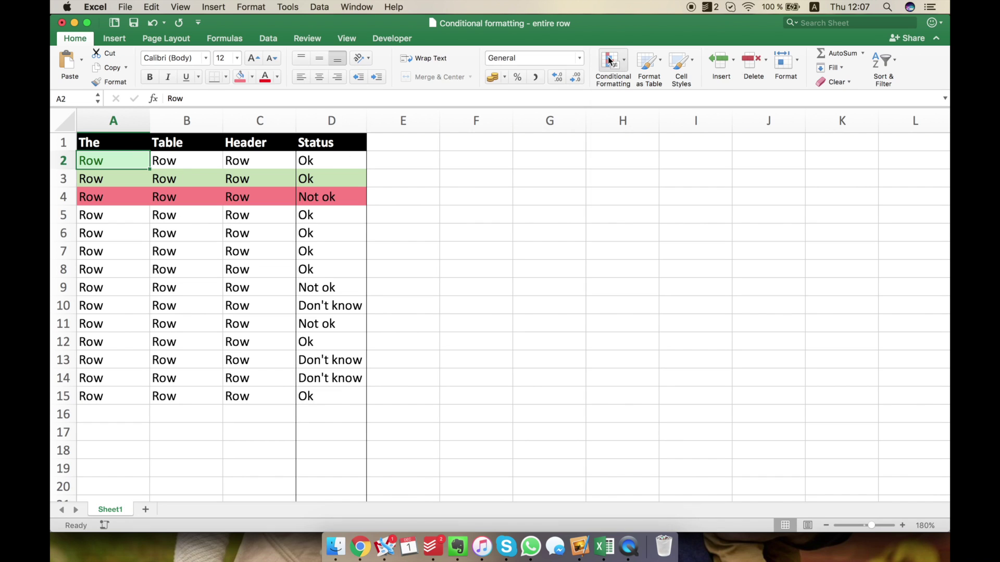
{"action": "left_click", "coordinate": [609, 61]}
Set rows 3–4 of the table (A3:D4) to No Fill, leaving only A2 shaded.
{"action": "left_click", "coordinate": [345, 174]}
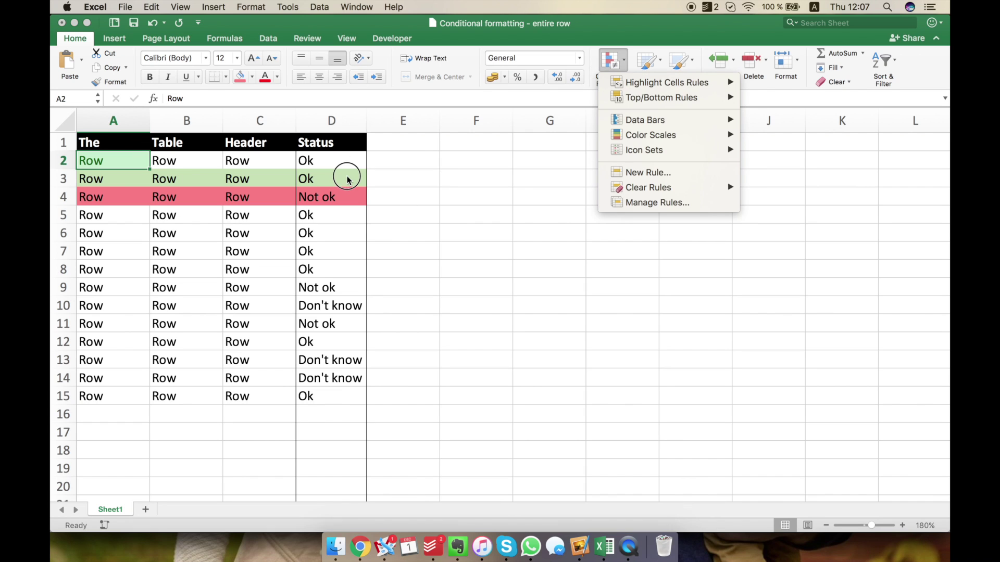
{"action": "left_click", "coordinate": [322, 177]}
{"action": "left_click", "coordinate": [95, 197], "text": "shift"}
{"action": "left_click", "coordinate": [251, 77]}
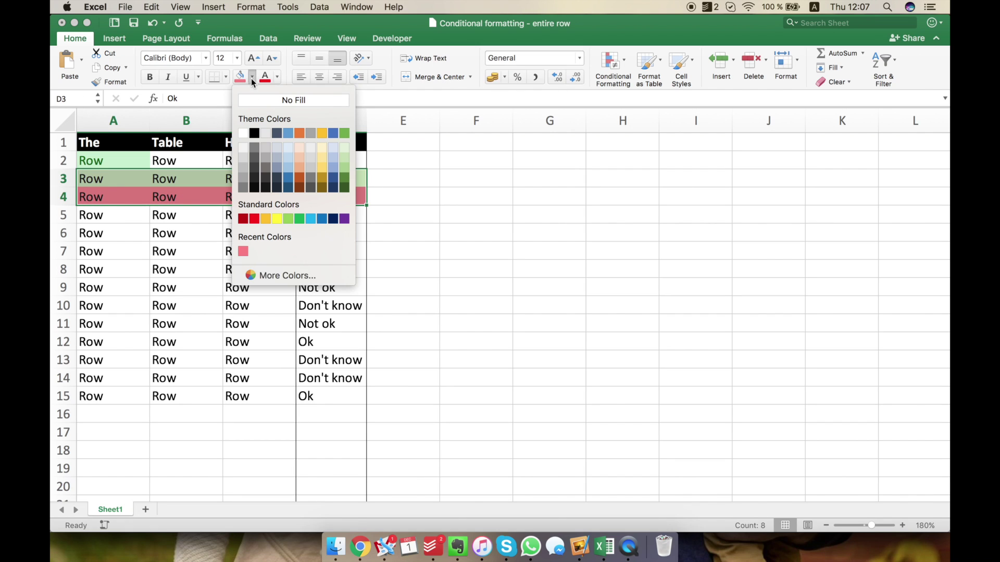
{"action": "left_click", "coordinate": [268, 100]}
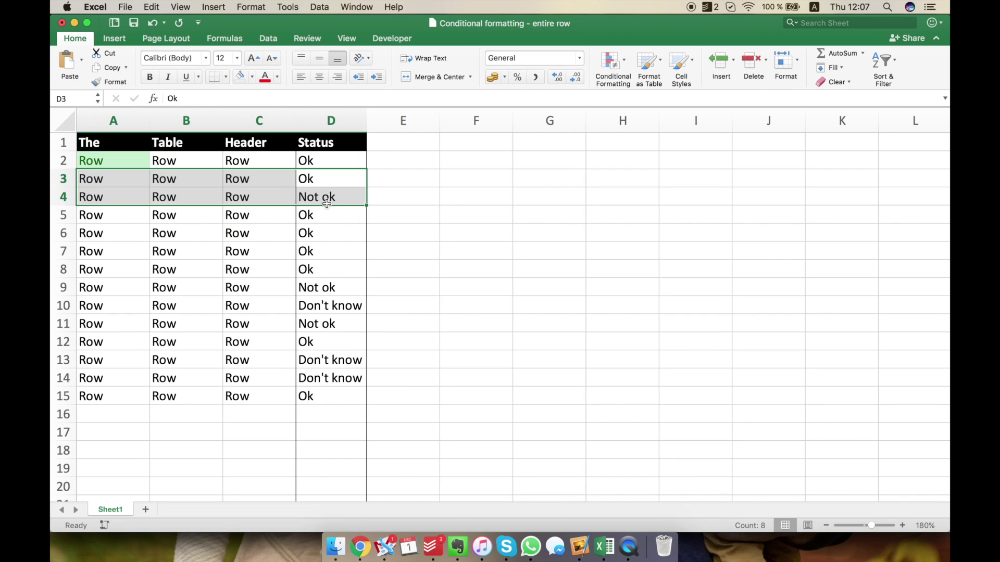
{"action": "left_click", "coordinate": [323, 214]}
{"action": "left_click", "coordinate": [142, 162]}
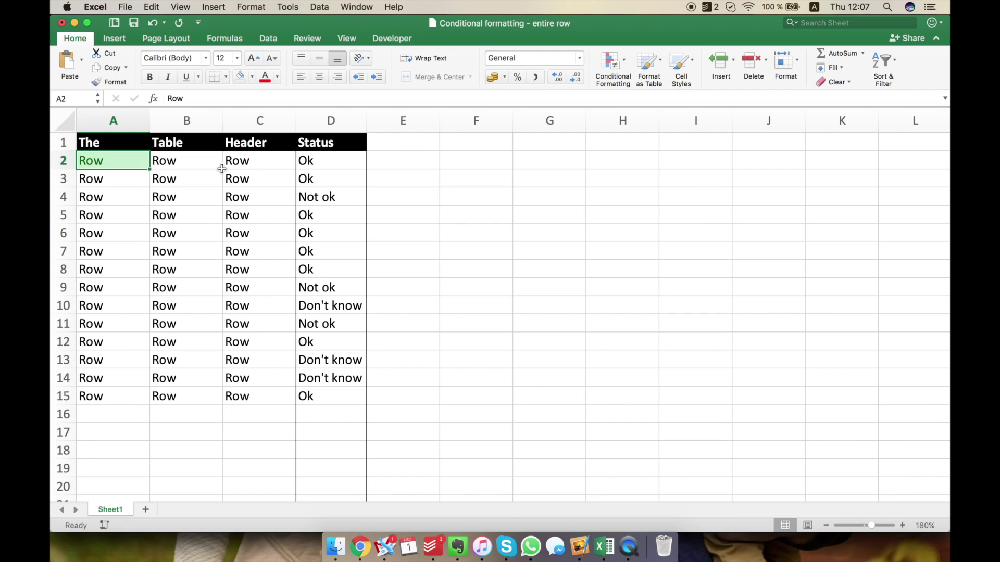
{"action": "left_click", "coordinate": [614, 66]}
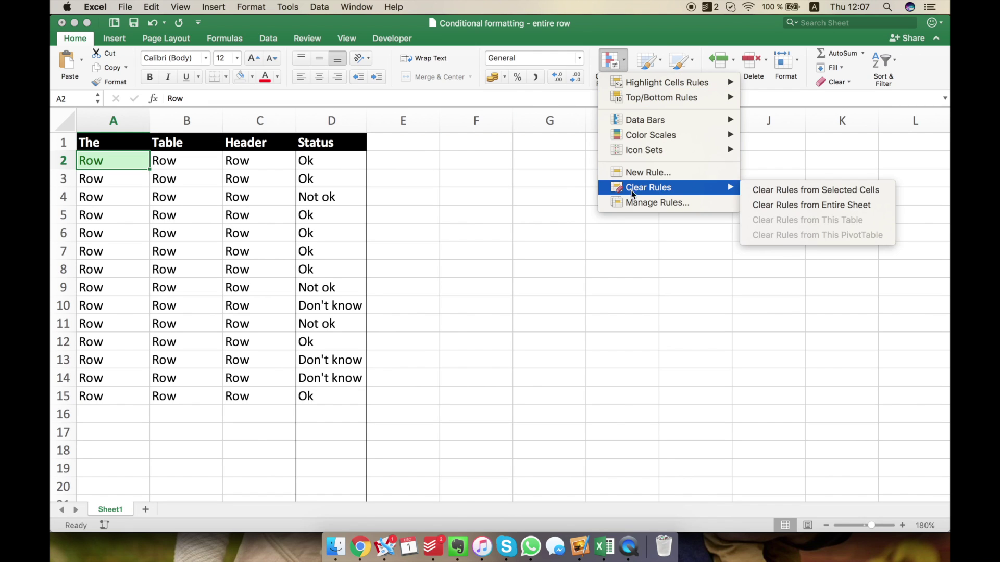
Change the Status Ok rule's Applies to range to columns A:D in Manage Rules.
{"action": "left_click", "coordinate": [636, 204]}
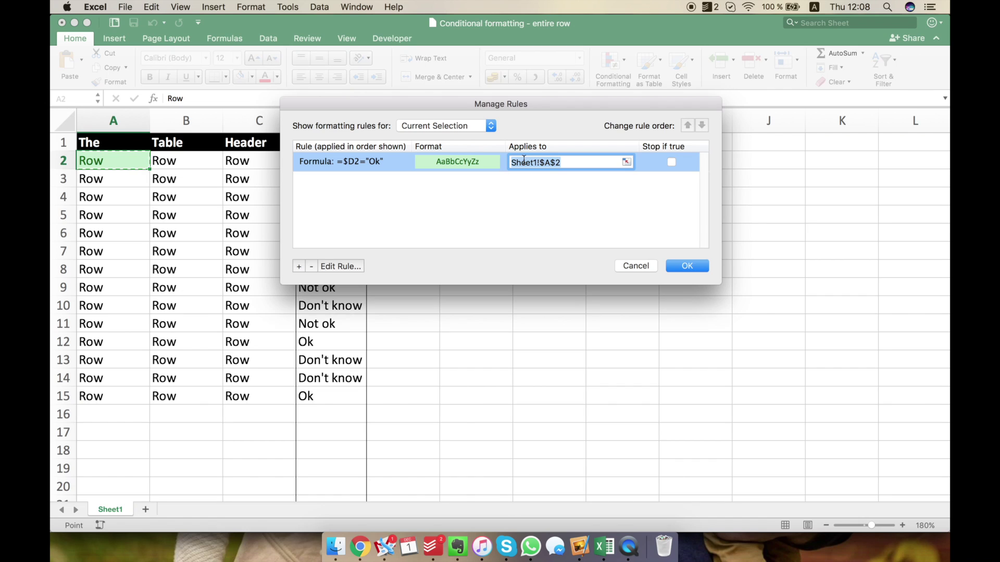
{"action": "key", "text": "BackSpace"}
{"action": "left_click", "coordinate": [626, 162]}
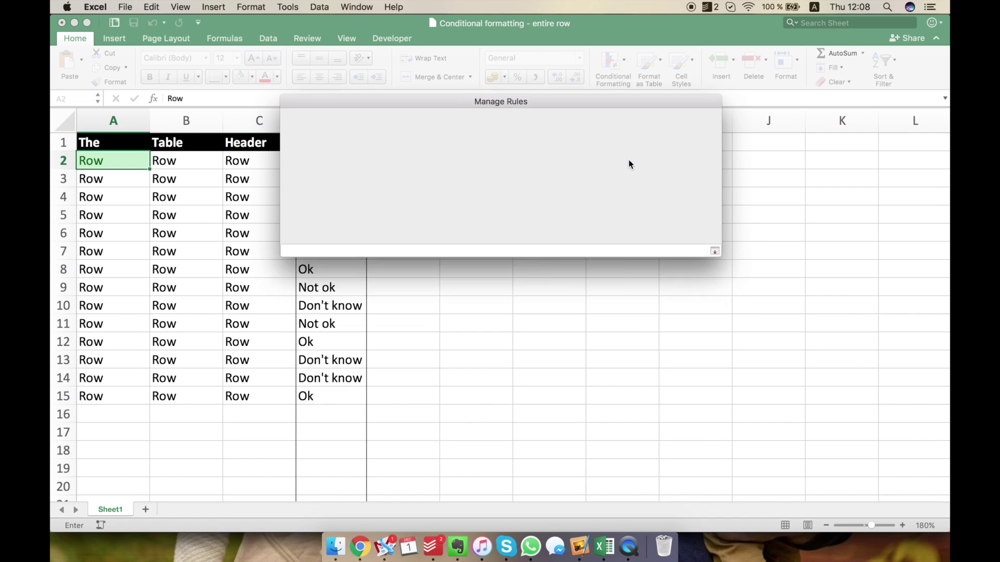
{"action": "left_click_drag", "start_coordinate": [113, 121], "coordinate": [346, 122]}
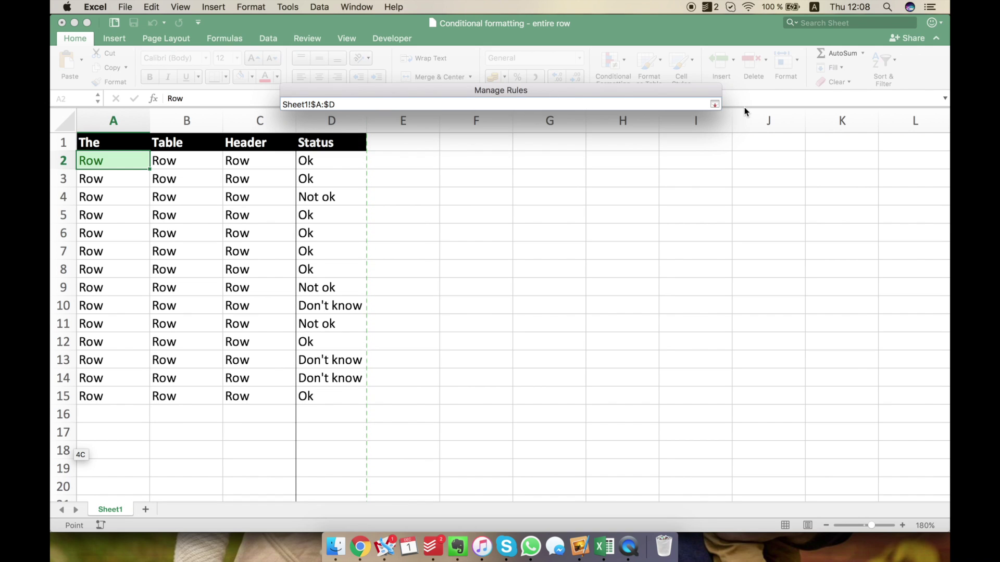
{"action": "left_click", "coordinate": [714, 105]}
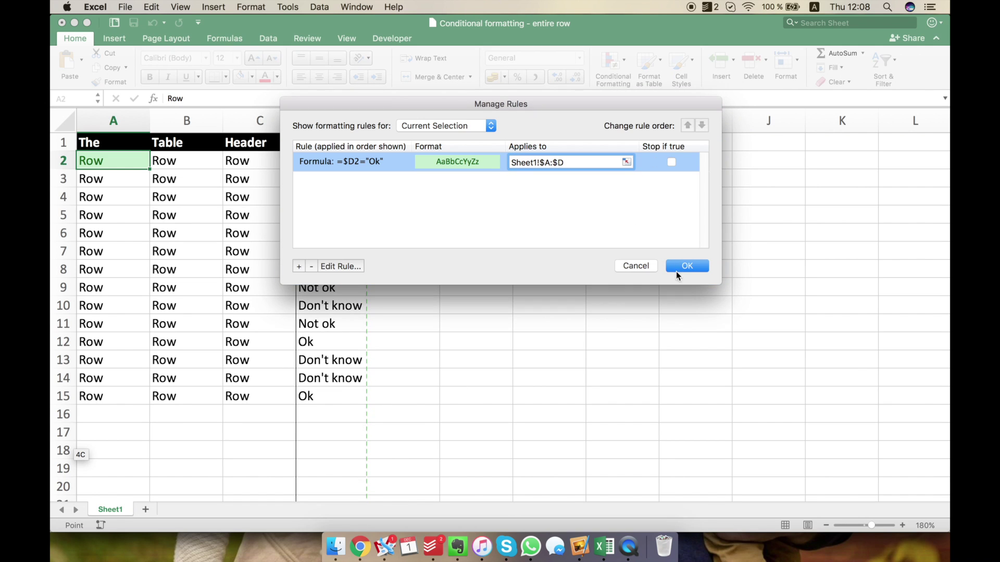
{"action": "left_click", "coordinate": [687, 266]}
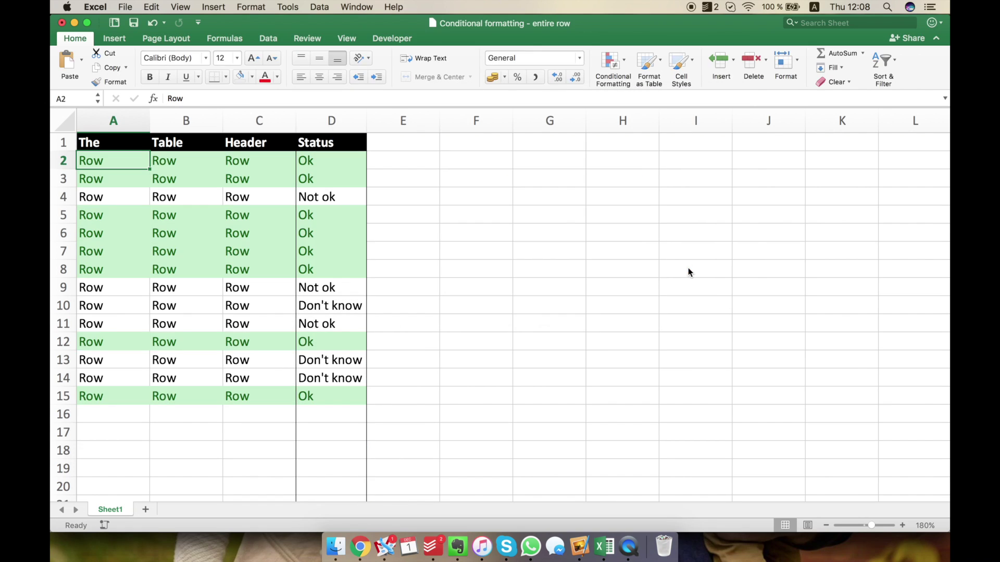
Delete the Ok status from D5 so row 5 loses its green fill.
{"action": "left_click", "coordinate": [342, 161]}
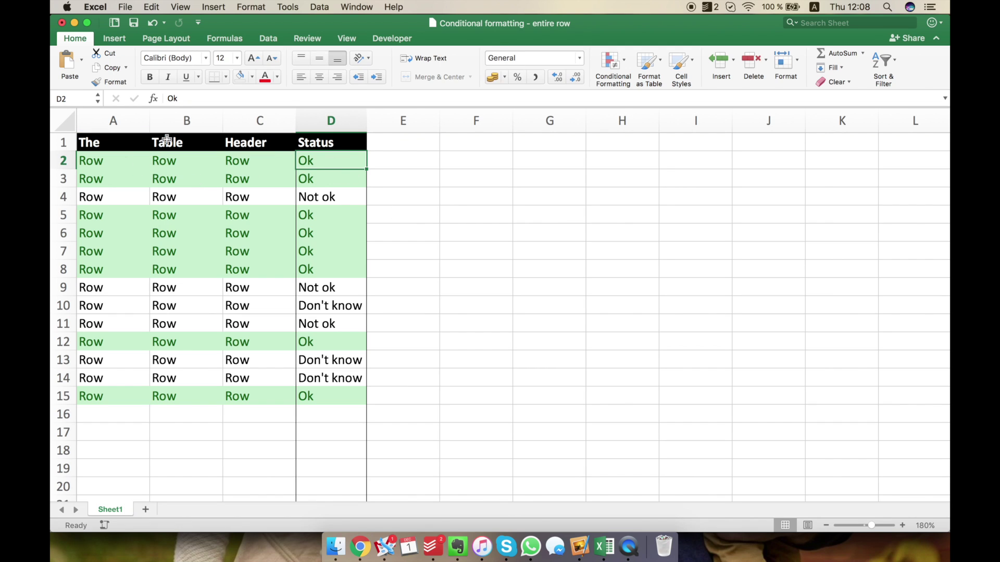
{"action": "left_click", "coordinate": [170, 174]}
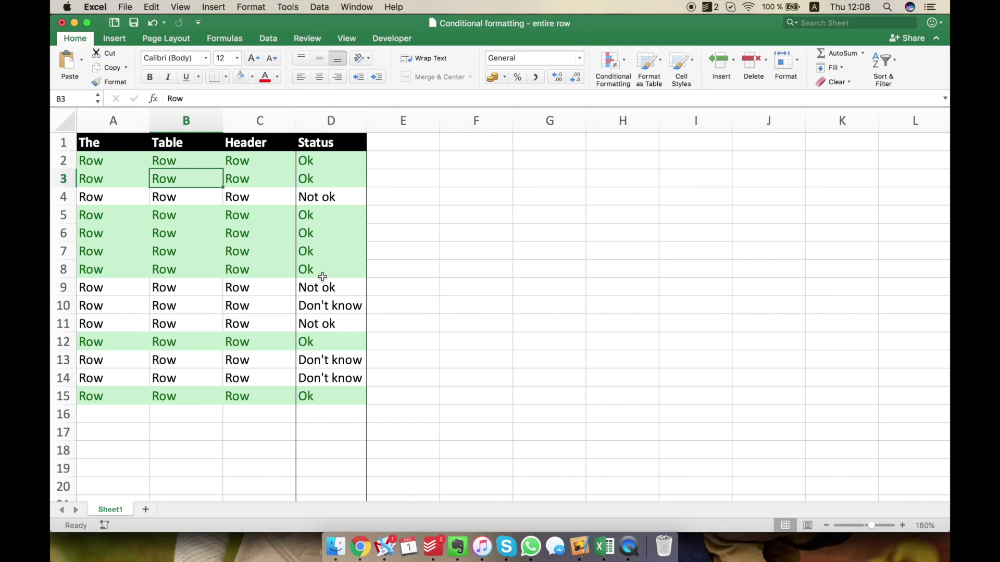
{"action": "left_click", "coordinate": [334, 217]}
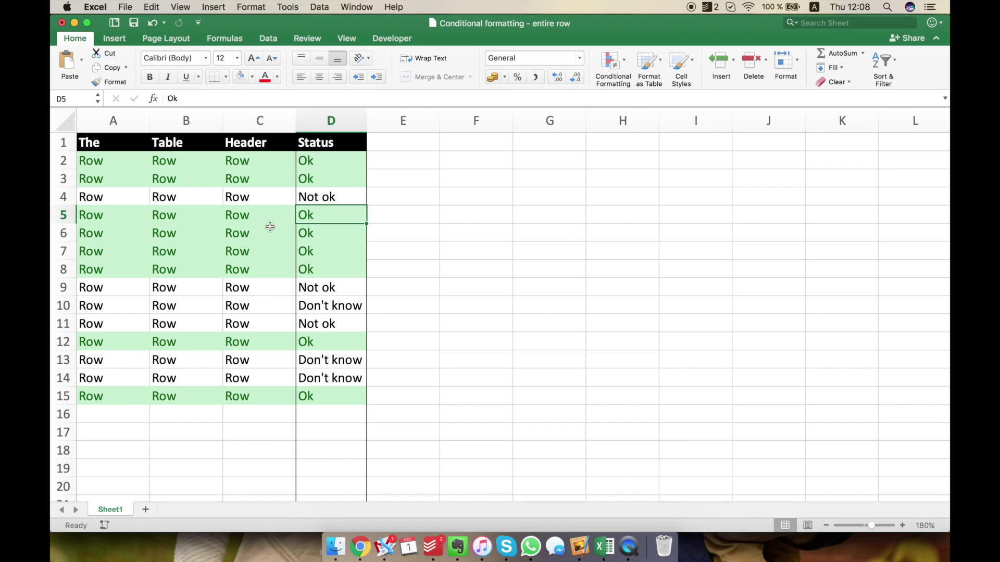
{"action": "key", "text": "BackSpace"}
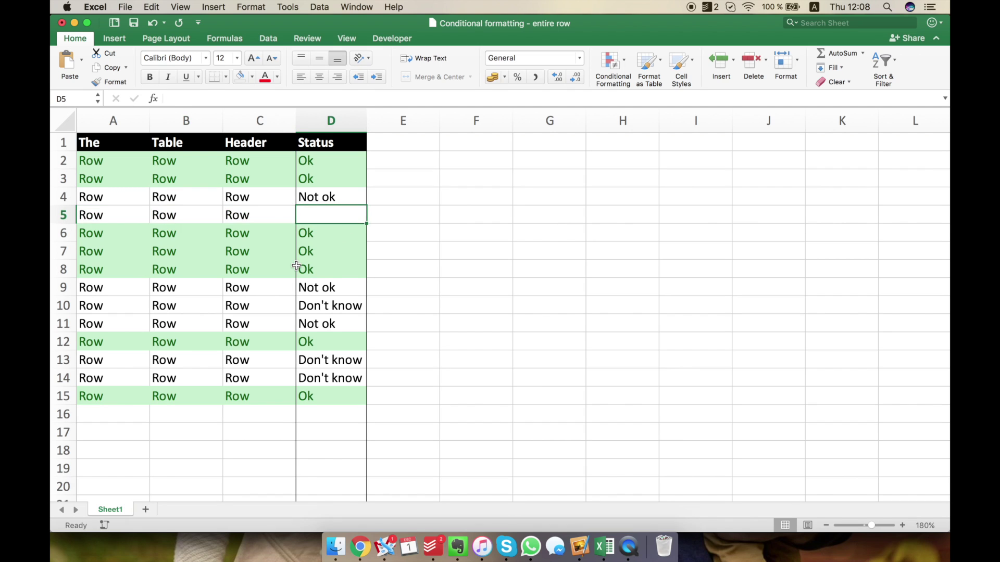
{"action": "key", "text": "Return"}
{"action": "left_click", "coordinate": [354, 216]}
Check C5, D3 and D4 to confirm only rows with Ok stay green.
{"action": "scroll", "coordinate": [322, 275], "scroll_direction": "down", "scroll_amount": 1}
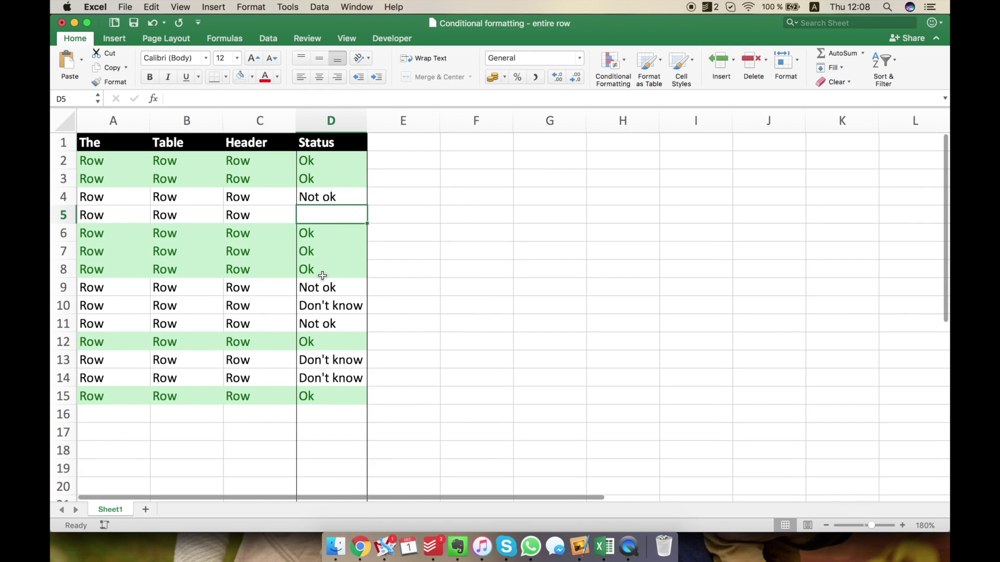
{"action": "left_click", "coordinate": [240, 214]}
{"action": "left_click", "coordinate": [330, 183]}
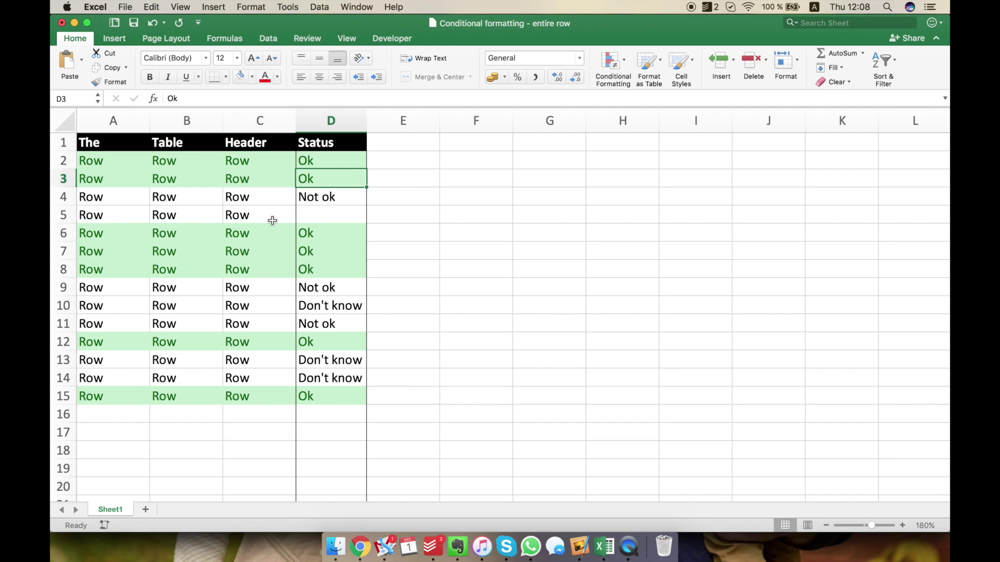
{"action": "left_click", "coordinate": [336, 197]}
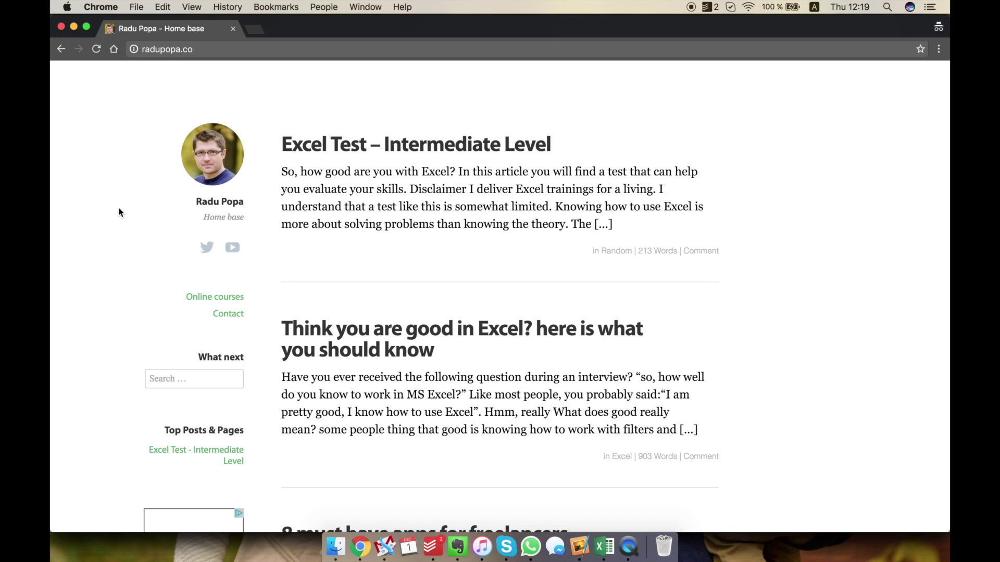
{"action": "scroll", "coordinate": [119, 212], "scroll_direction": "down", "scroll_amount": 5}
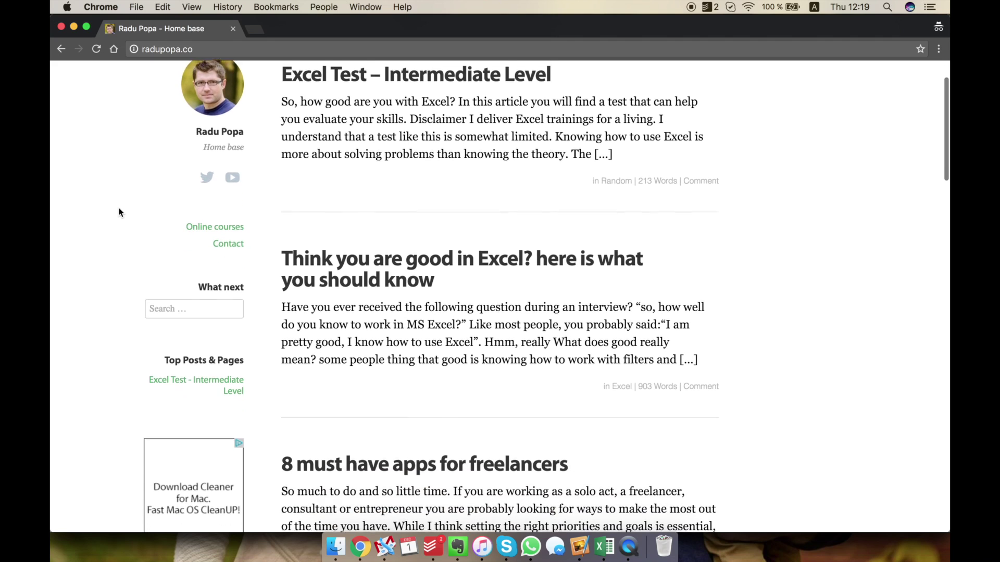
Scroll down the blog's list of Excel articles.
{"action": "scroll", "coordinate": [119, 212], "scroll_direction": "down", "scroll_amount": 5}
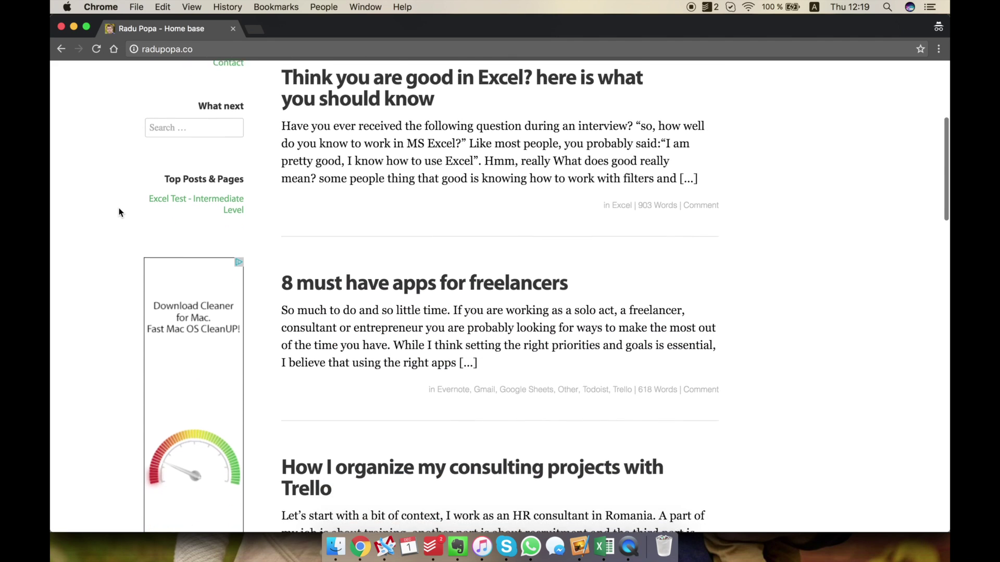
{"action": "scroll", "coordinate": [119, 212], "scroll_direction": "down", "scroll_amount": 6}
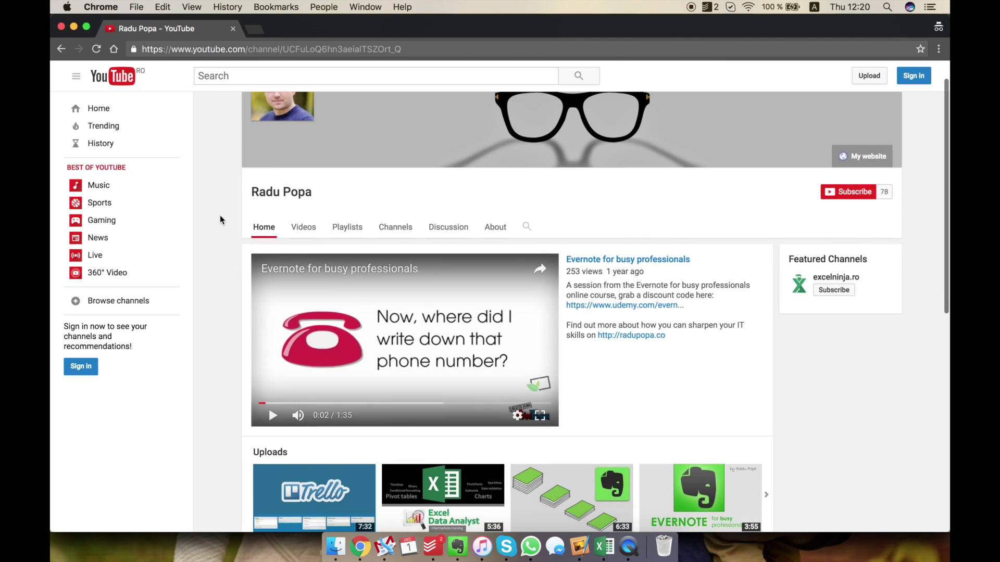
{"action": "scroll", "coordinate": [220, 219], "scroll_direction": "down", "scroll_amount": 5}
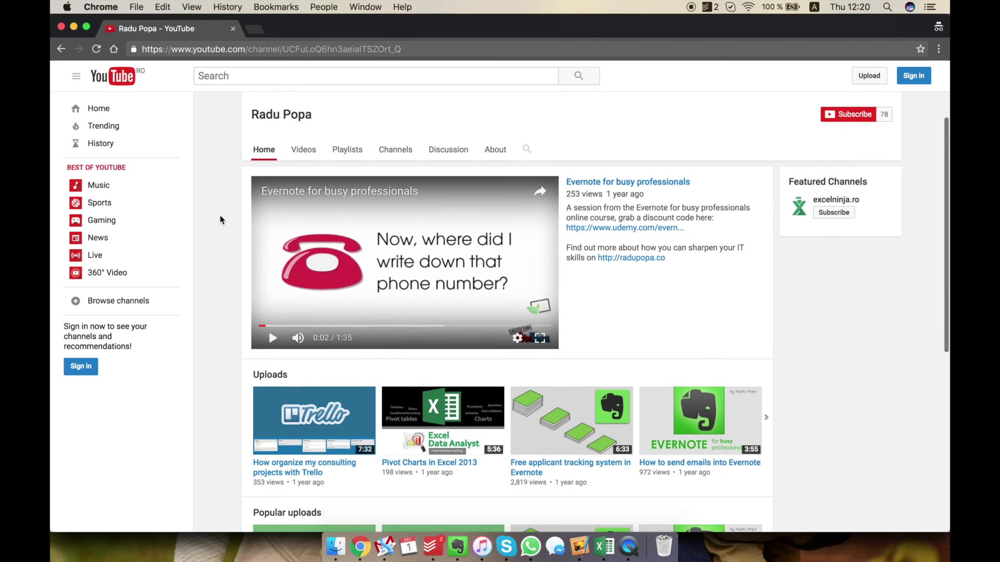